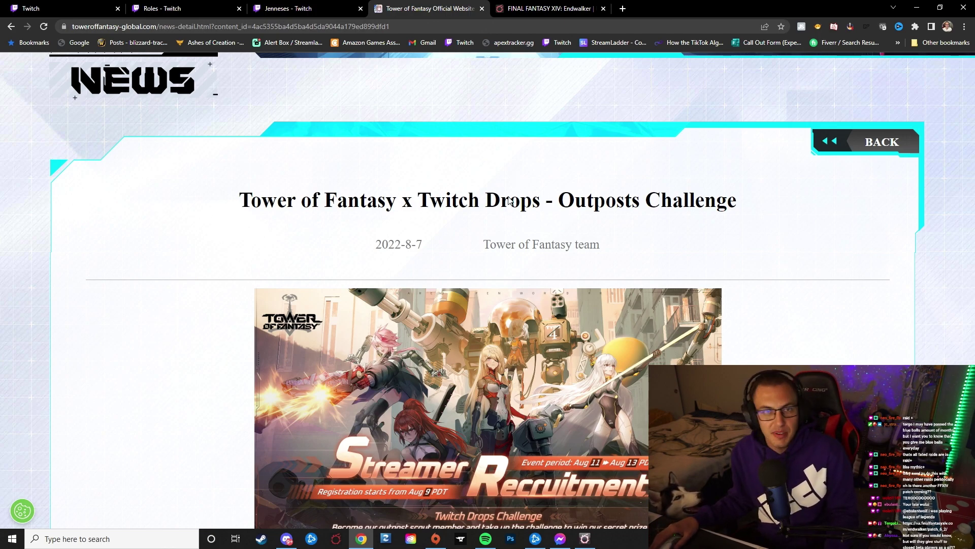
scroll(648, 266, "down", 1)
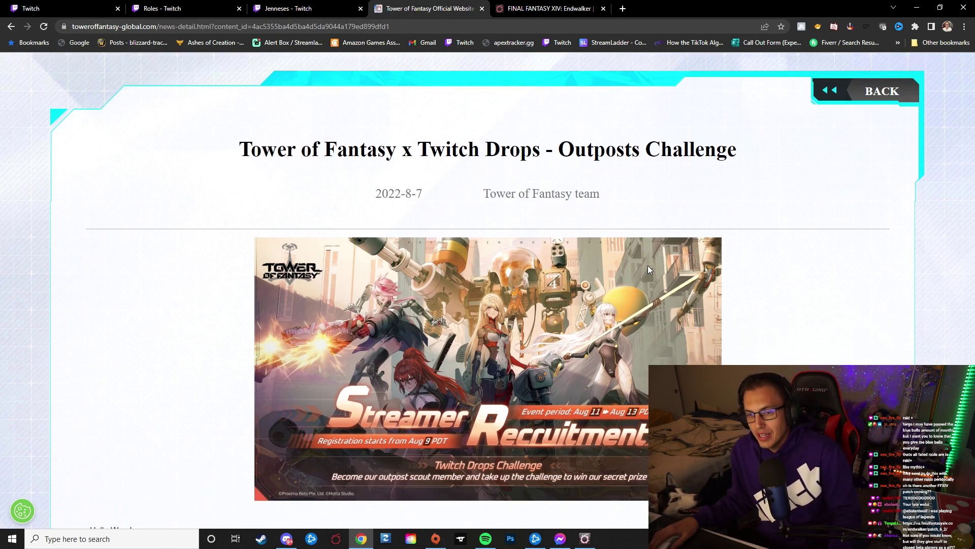
scroll(648, 266, "down", 4)
scroll(648, 266, "up", 2)
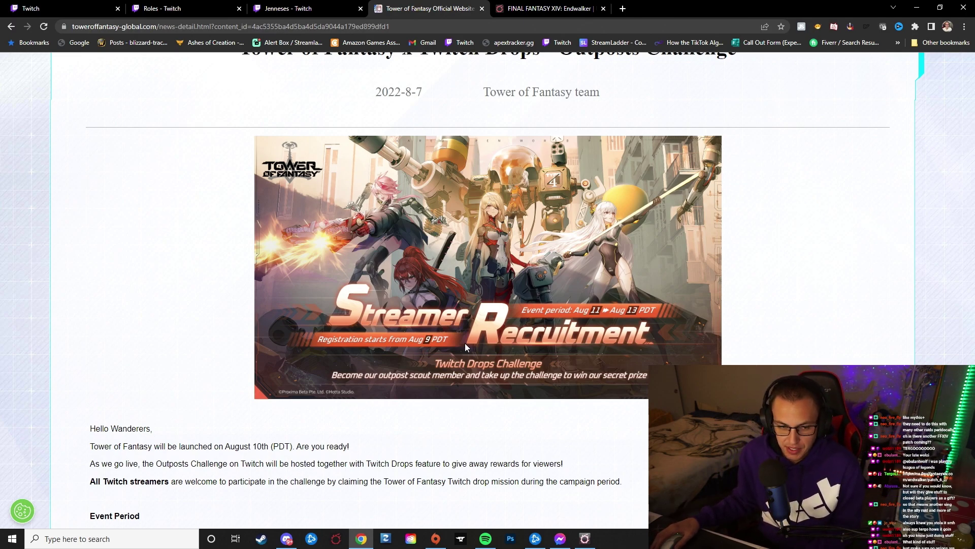
scroll(465, 344, "down", 2)
scroll(465, 343, "down", 1)
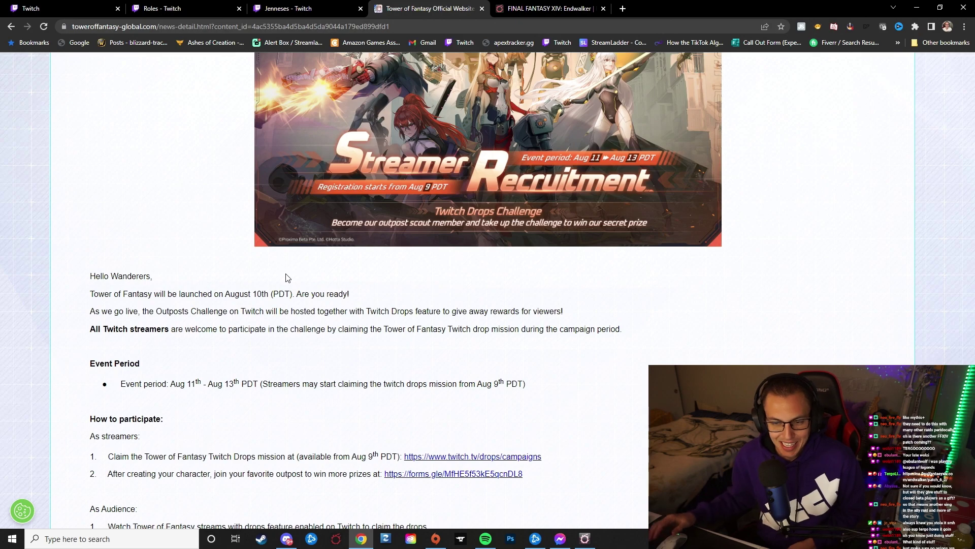
scroll(320, 279, "up", 1)
scroll(320, 278, "up", 1)
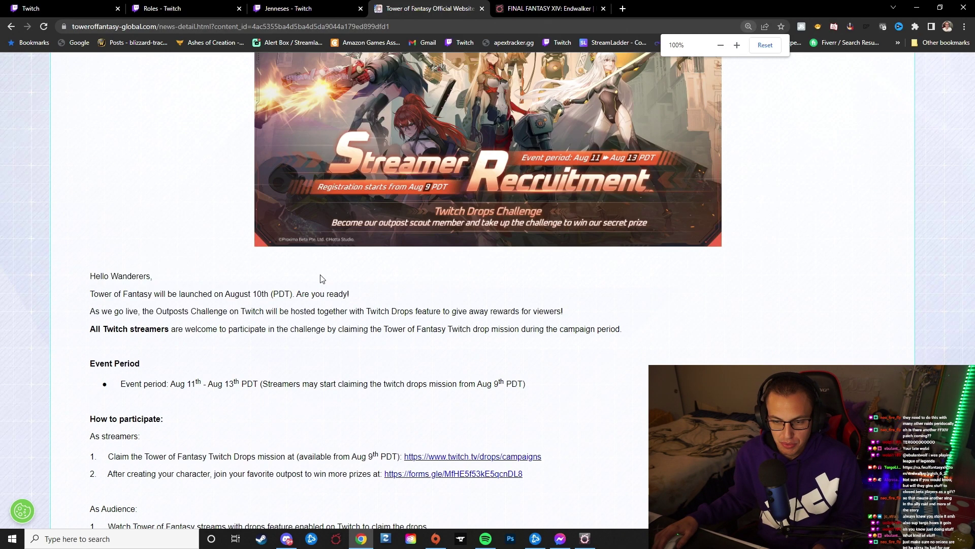
scroll(320, 278, "up", 1)
scroll(320, 278, "up", 1)
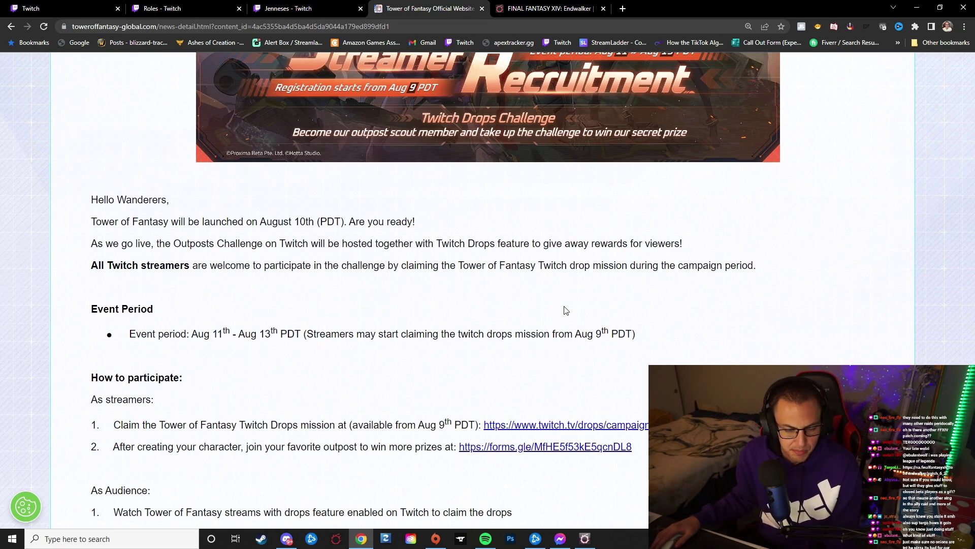
- Highlight the Aug 11th–Aug 13th PDT event dates and the note about claiming drops from Aug 9th
double_click(218, 334)
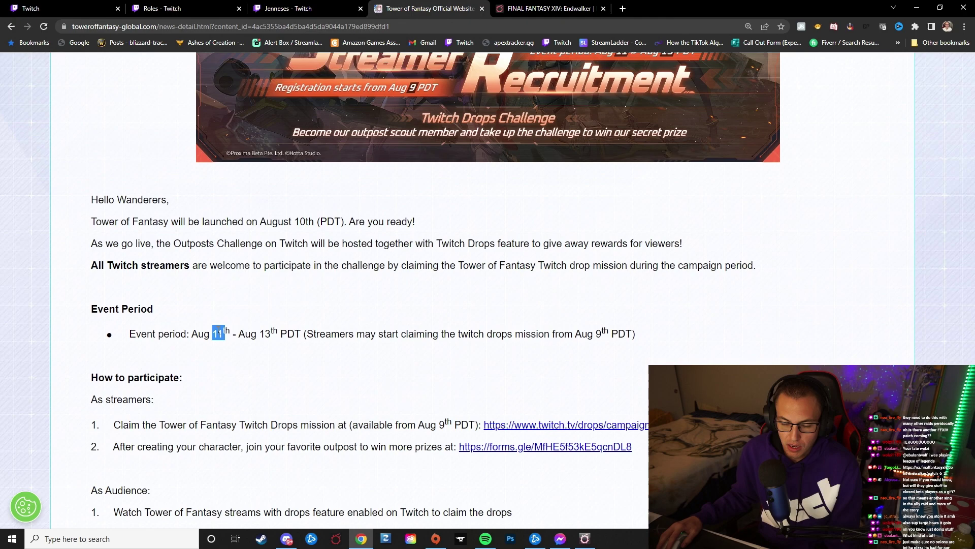
double_click(261, 334)
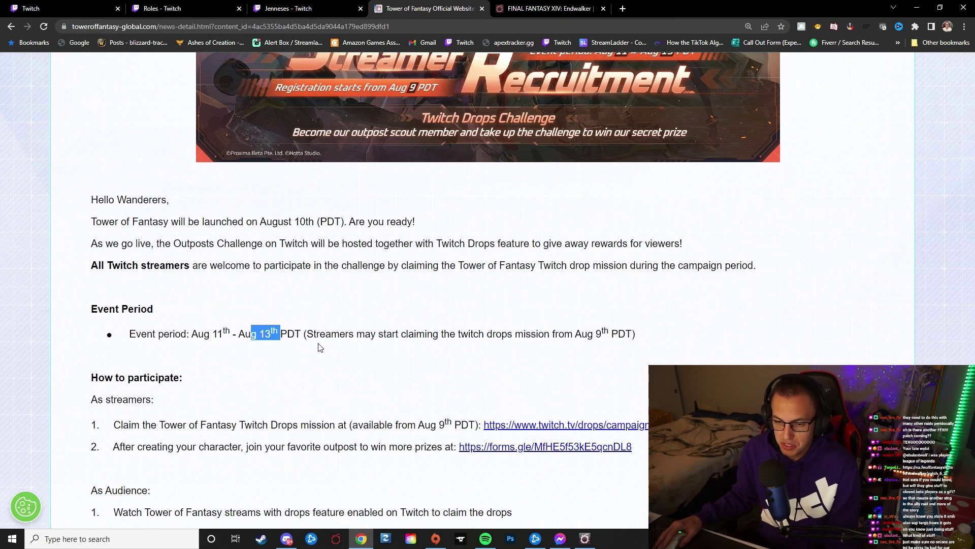
double_click(292, 334)
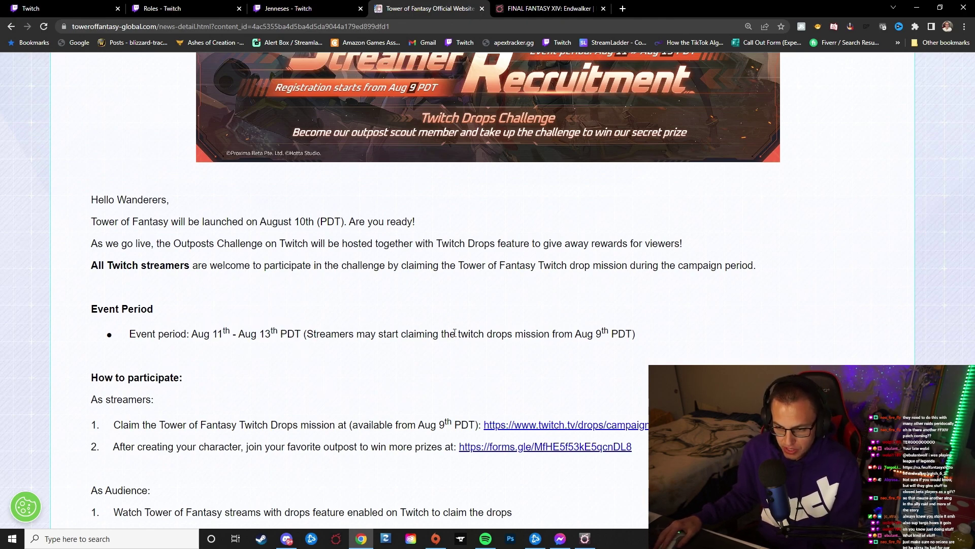
left_click_drag(442, 335, 593, 349)
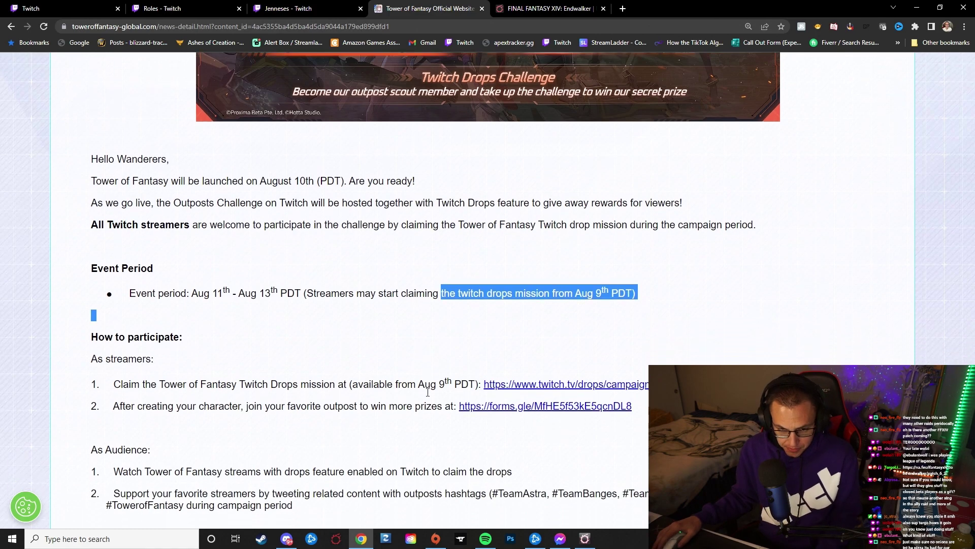
scroll(593, 349, "down", 2)
scroll(593, 348, "down", 1)
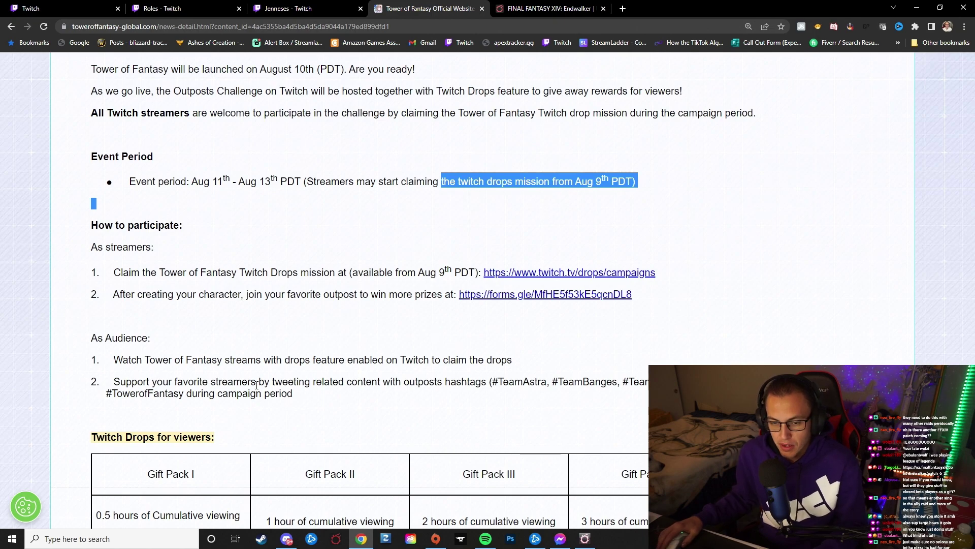
scroll(258, 386, "down", 2)
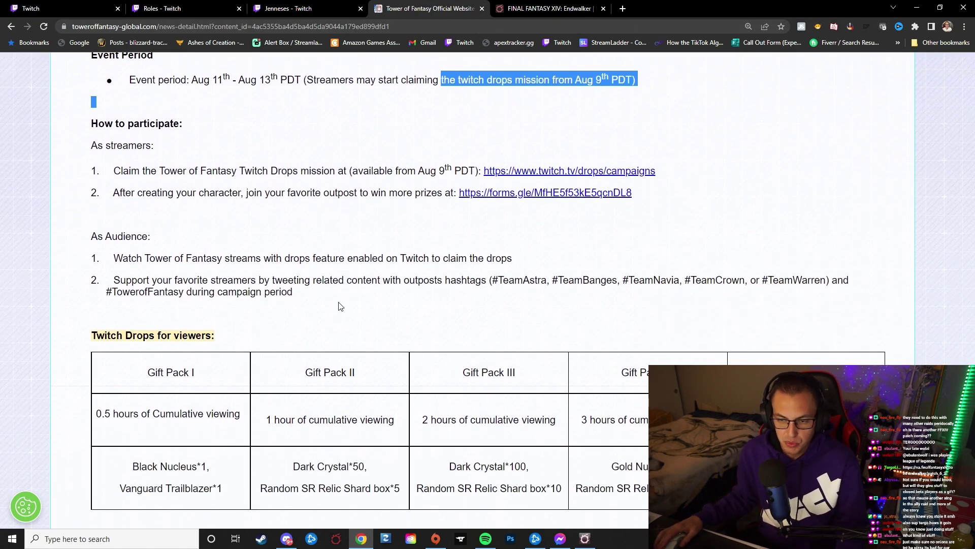
scroll(365, 308, "down", 1)
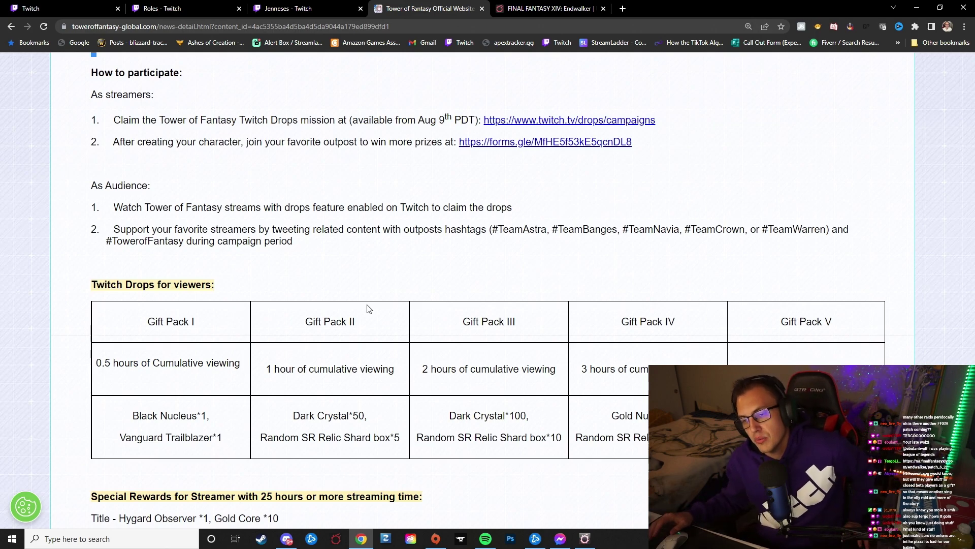
- Highlight the audience outpost hashtags, including #TeamWarren, then clear the highlight
left_click_drag(509, 229, 793, 229)
left_click(712, 229)
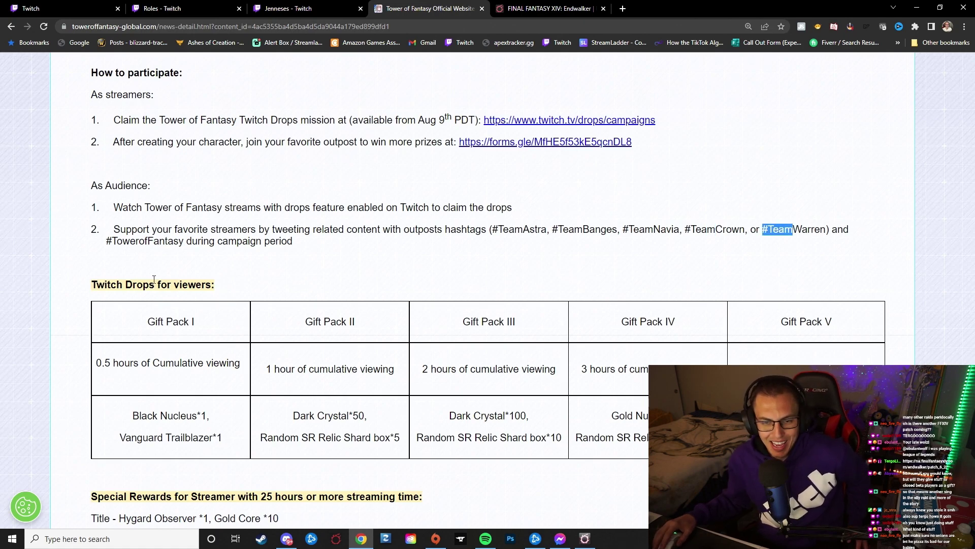
left_click(258, 244)
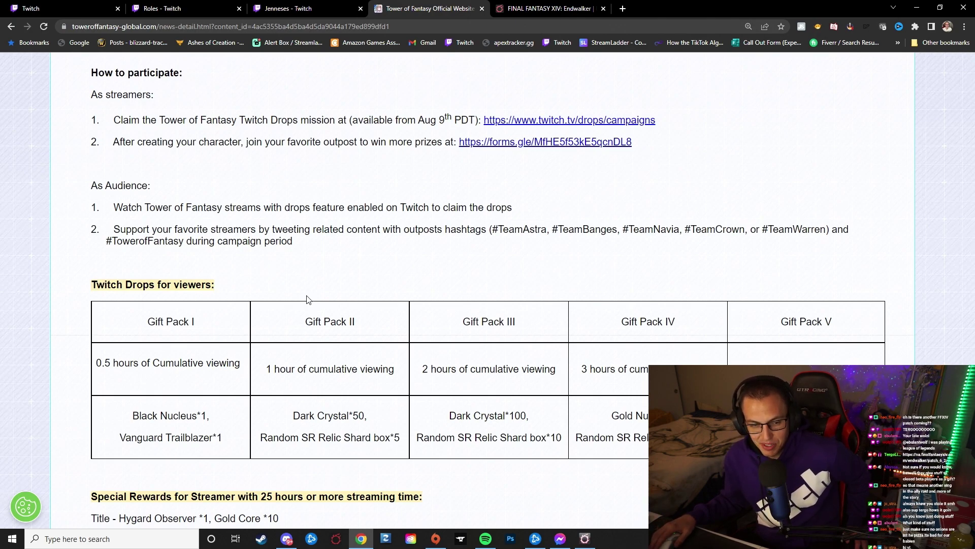
scroll(308, 297, "down", 2)
scroll(116, 192, "up", 1)
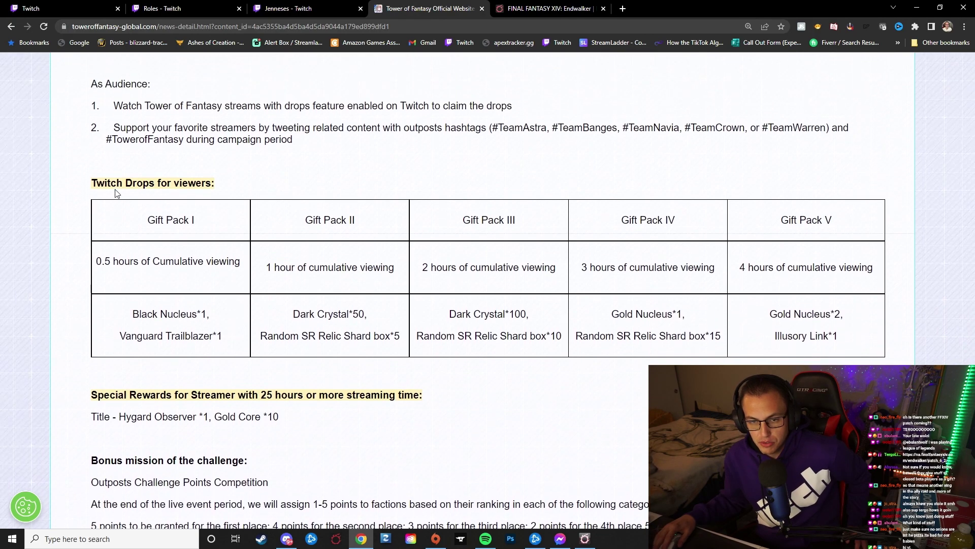
- Highlight the Twitch Drops for viewers heading, the Gift Pack I heading and Gift Pack V's viewing time
mouse_move(107, 184)
left_mouse_down()
mouse_move(151, 197)
mouse_move(215, 184)
left_mouse_up()
left_click_drag(161, 219, 189, 221)
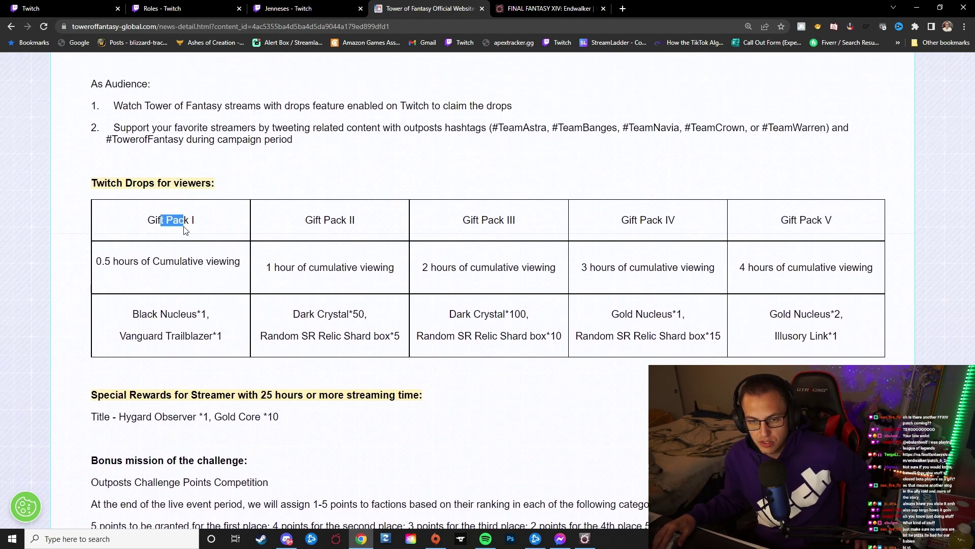
left_click_drag(122, 261, 131, 262)
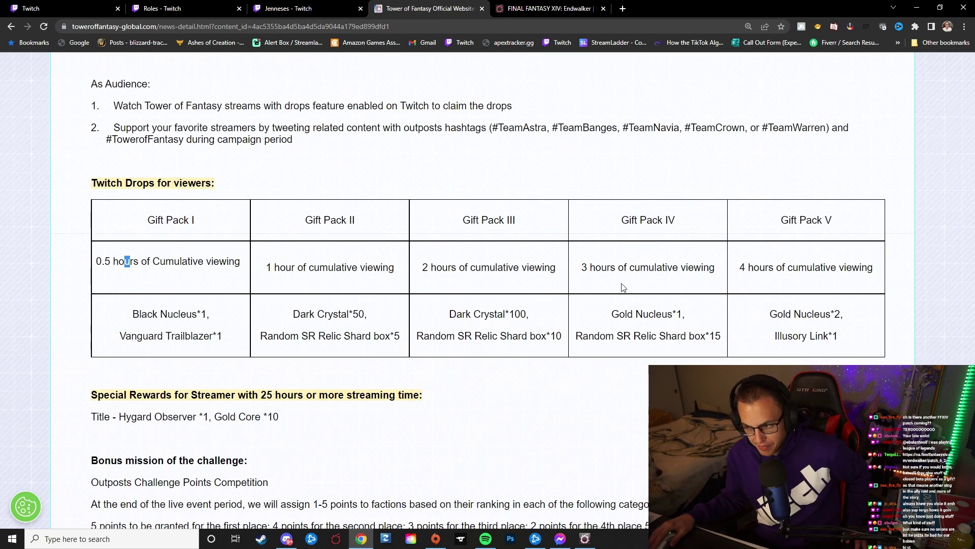
left_click_drag(739, 267, 859, 279)
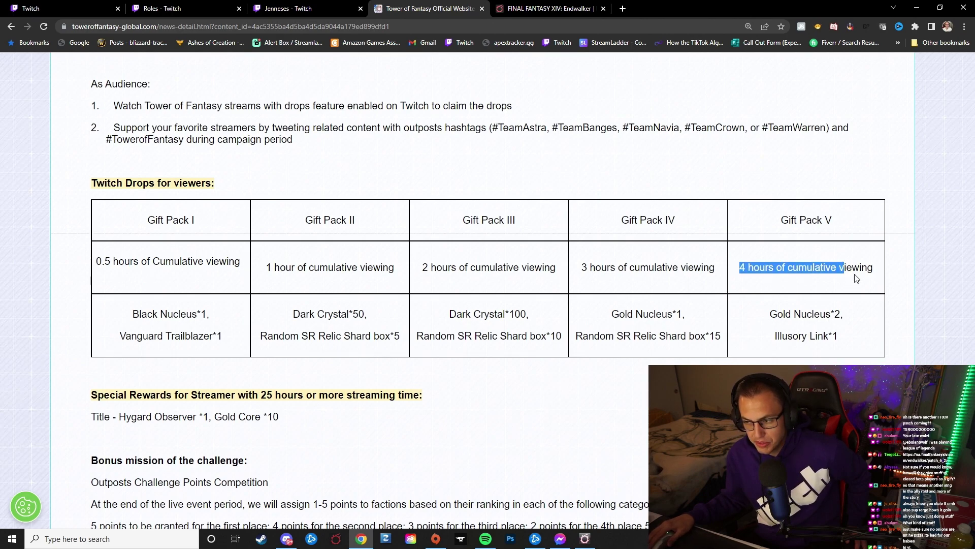
scroll(854, 286, "down", 1)
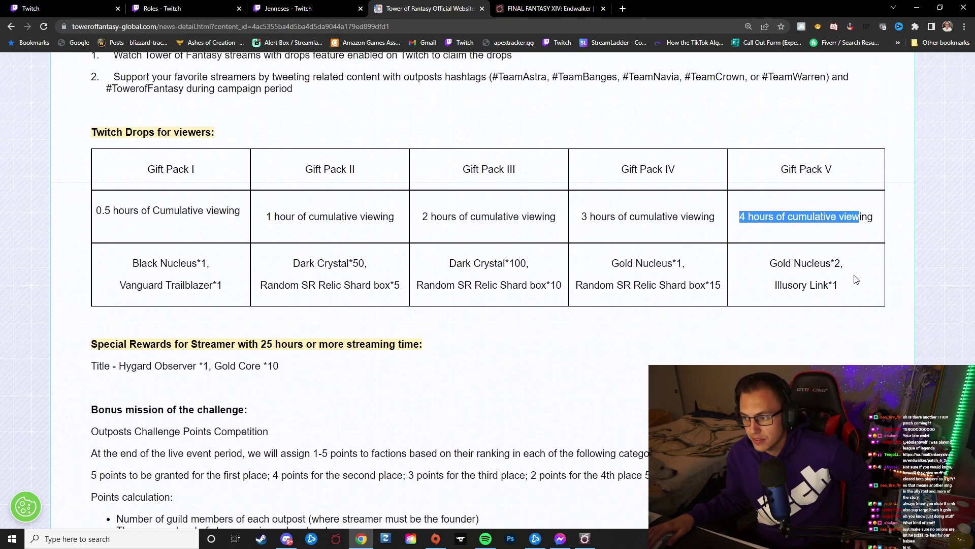
- Highlight the rewards of Gift Packs I through V, ending on Illusory Link
mouse_move(134, 263)
left_mouse_down()
mouse_move(160, 265)
mouse_move(175, 286)
left_mouse_up()
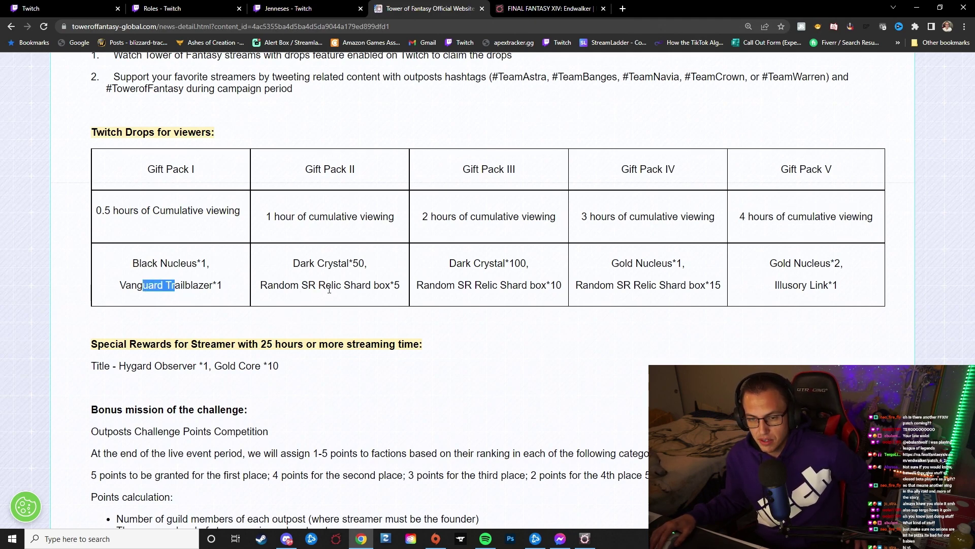
mouse_move(315, 263)
left_mouse_down()
mouse_move(334, 263)
mouse_move(351, 285)
left_mouse_up()
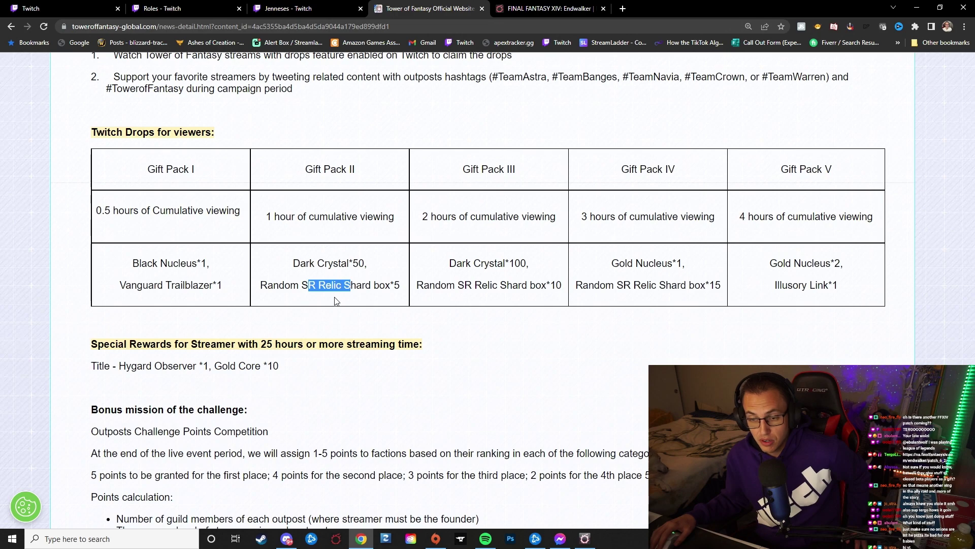
left_click_drag(473, 263, 548, 285)
left_click_drag(633, 286, 643, 285)
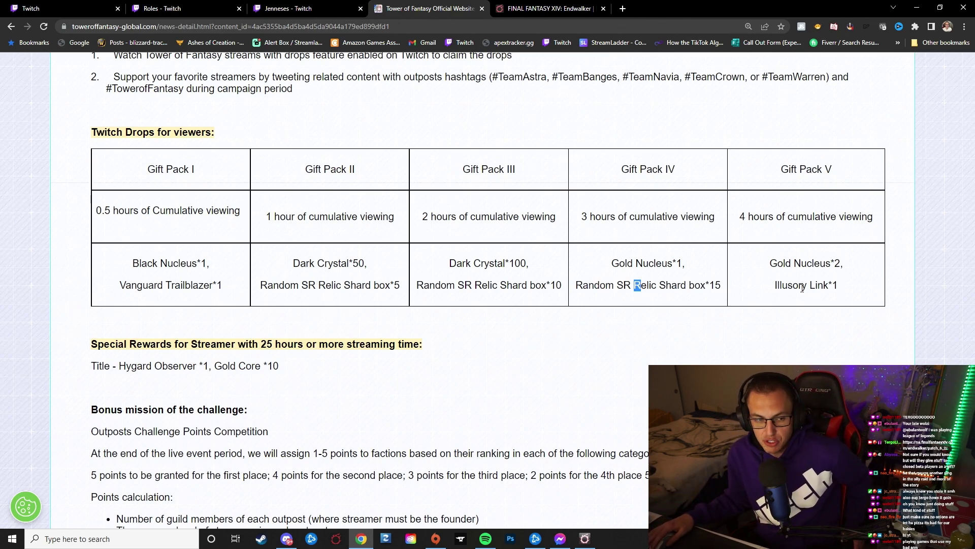
mouse_move(775, 286)
left_mouse_down()
mouse_move(824, 285)
mouse_move(787, 262)
left_mouse_up()
scroll(683, 346, "down", 2)
scroll(457, 290, "down", 1)
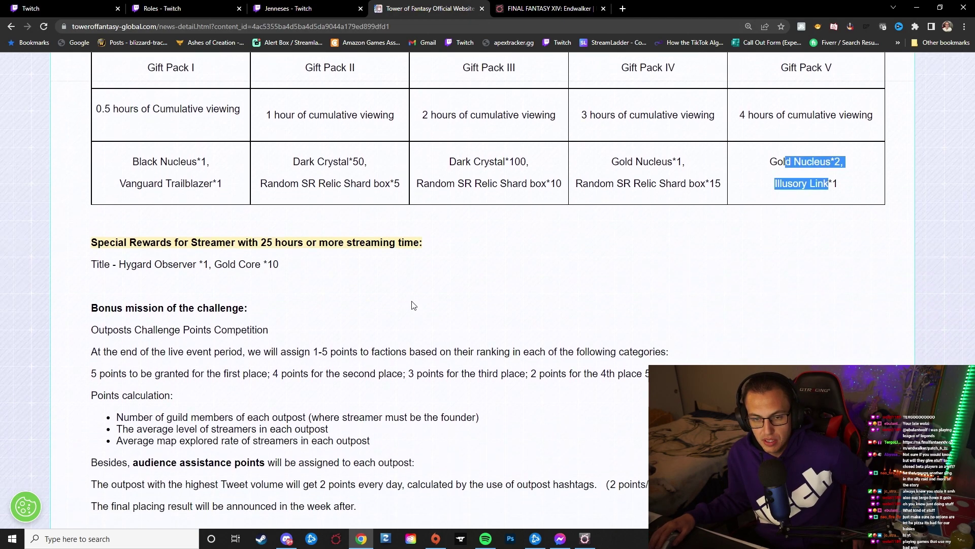
scroll(229, 244, "down", 1)
- Highlight the Special Rewards heading across its full width, then clear the highlight
left_click_drag(92, 192, 306, 196)
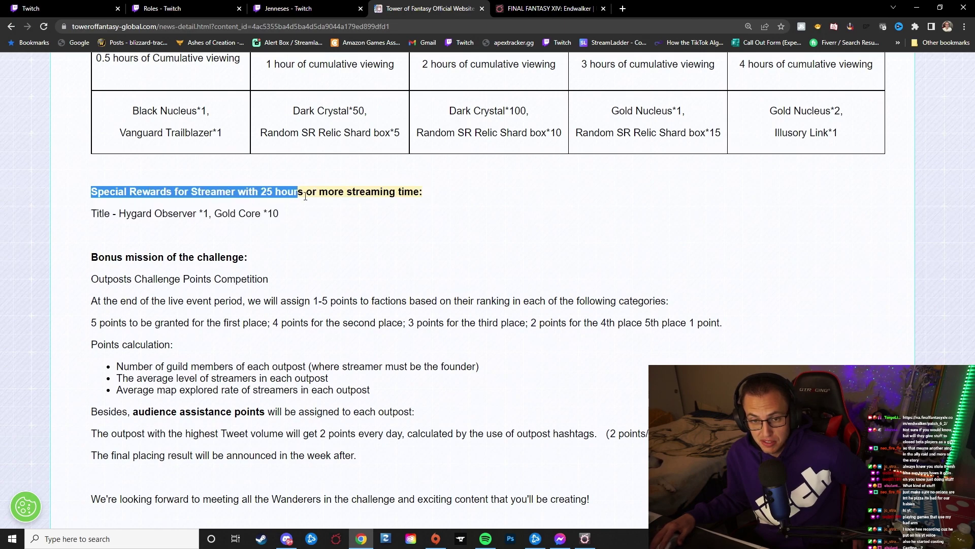
left_click_drag(305, 196, 399, 194)
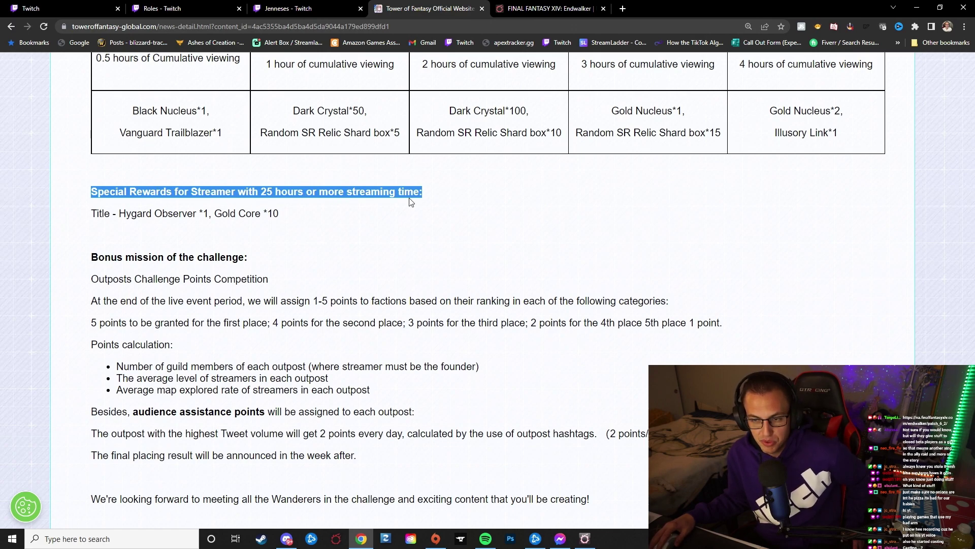
double_click(157, 214)
left_click(224, 210)
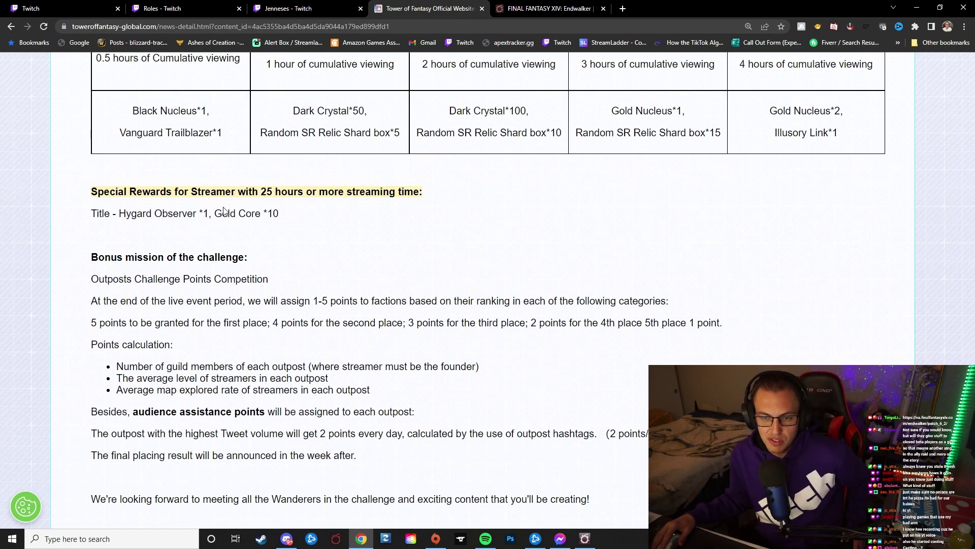
left_click_drag(221, 213, 279, 214)
scroll(411, 252, "up", 2)
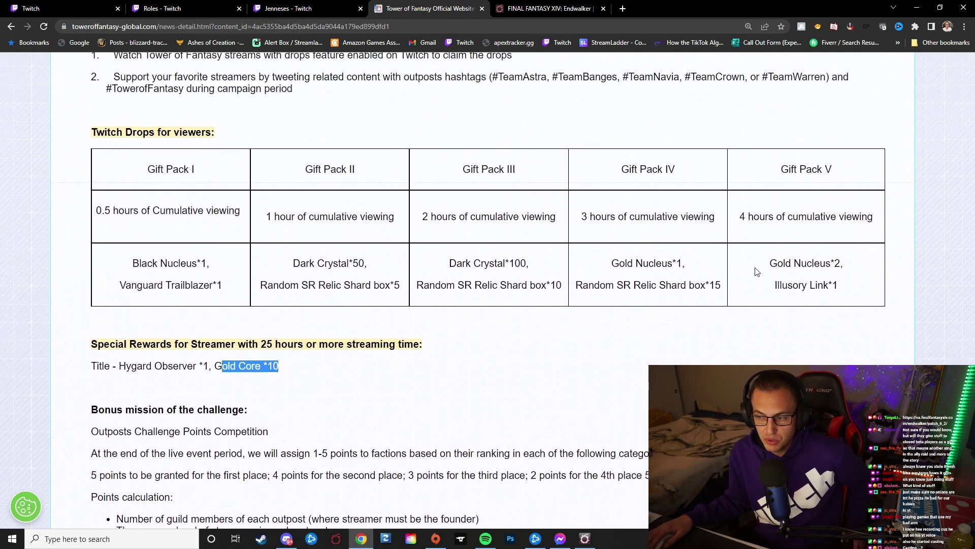
- Highlight 'Gold' in Gift Pack V and the bonus mission passage, then clear the highlight
double_click(780, 264)
scroll(747, 353, "down", 2)
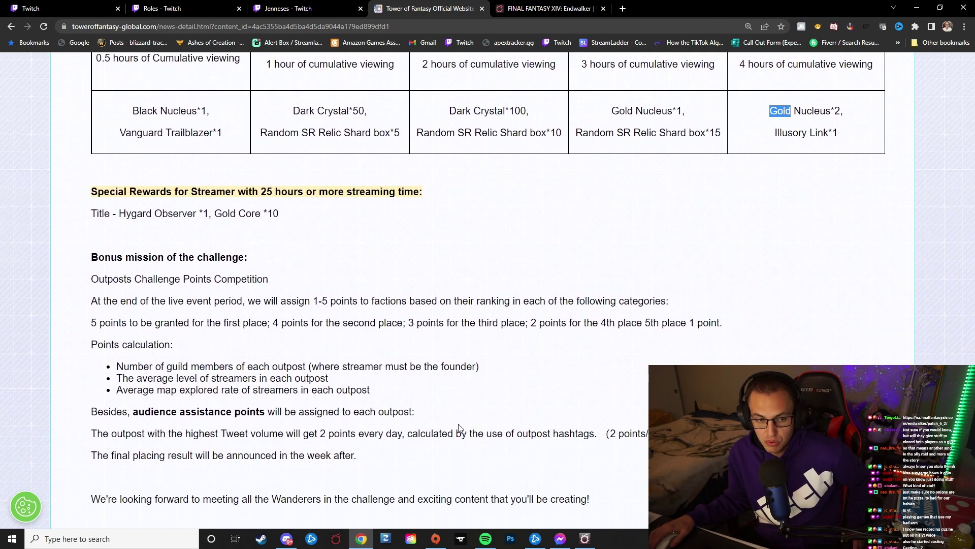
scroll(177, 335, "down", 1)
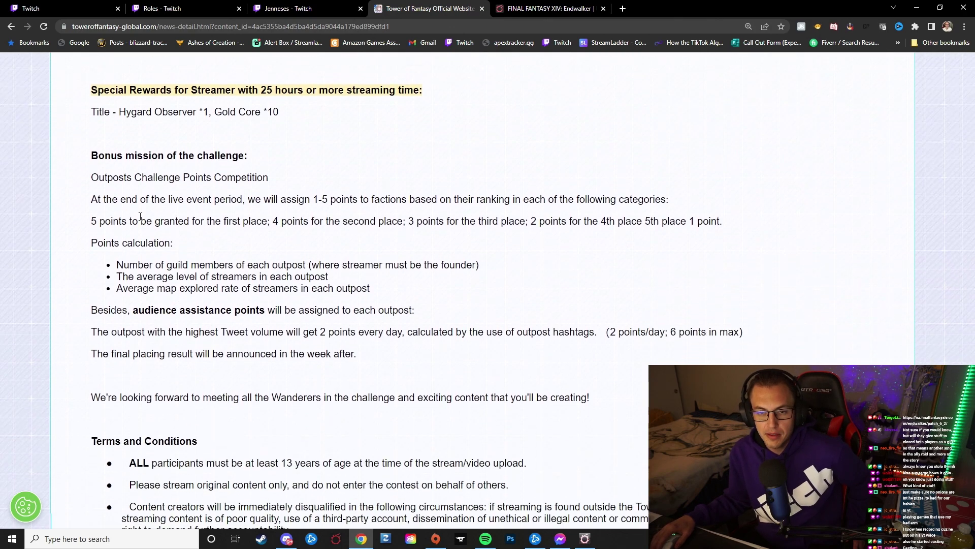
left_click_drag(90, 155, 312, 220)
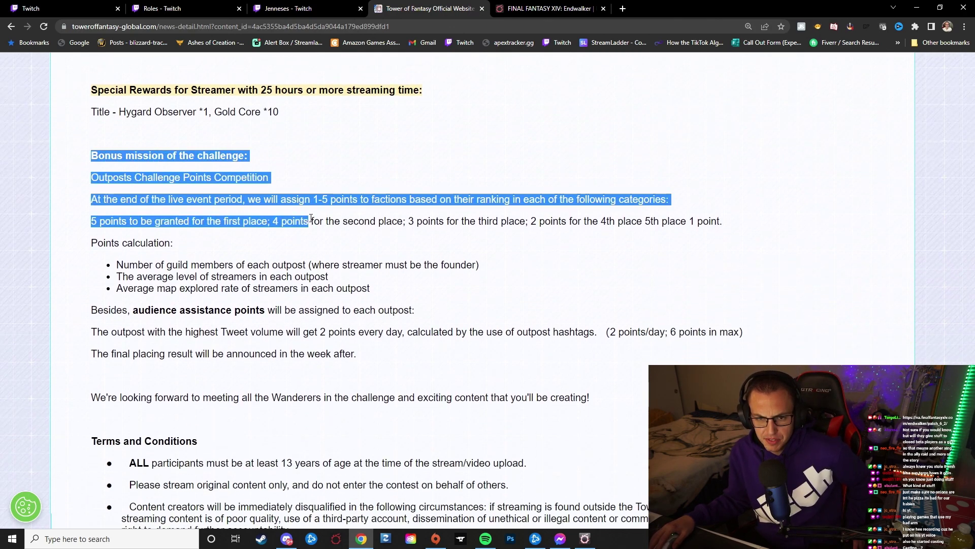
left_click(319, 248)
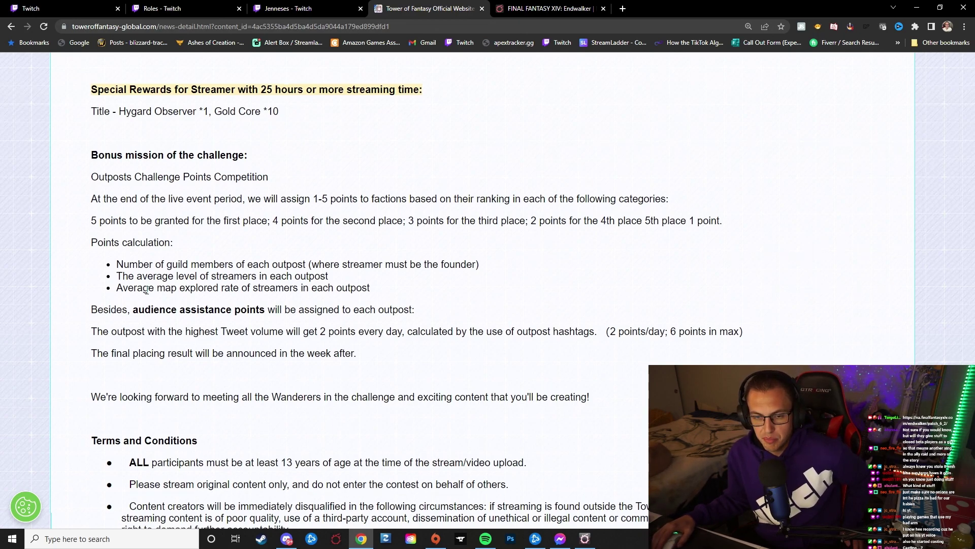
scroll(150, 292, "down", 1)
left_click_drag(125, 213, 478, 215)
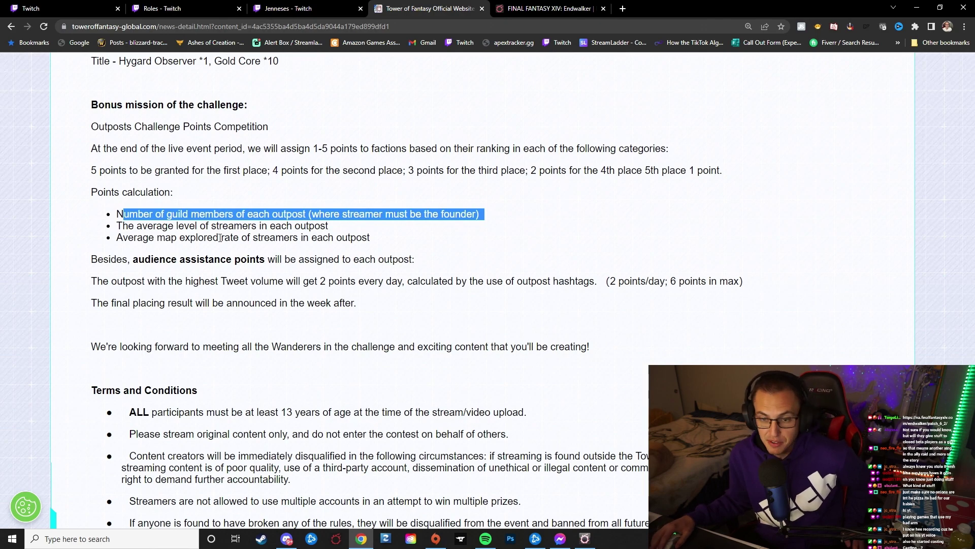
double_click(199, 237)
left_click(156, 225)
left_click_drag(156, 224, 339, 237)
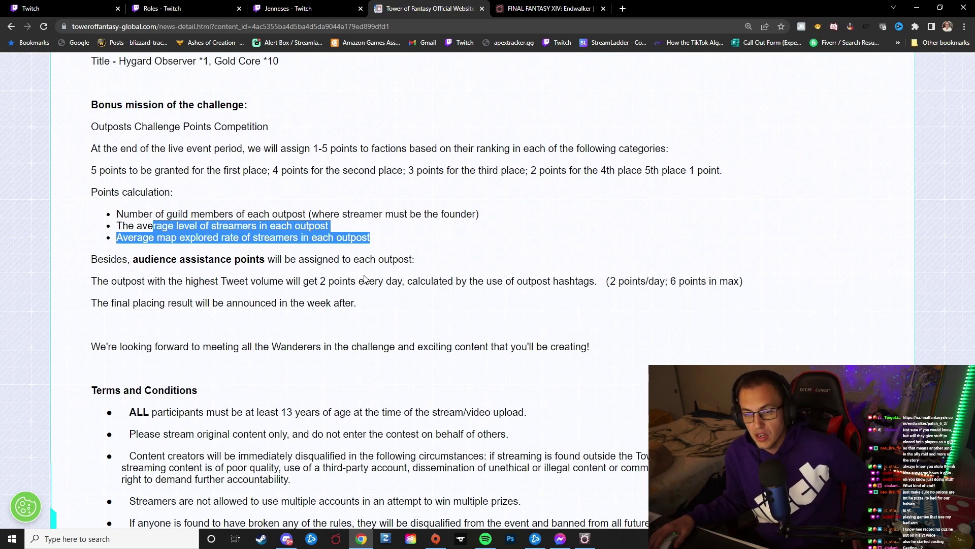
left_click_drag(133, 259, 226, 281)
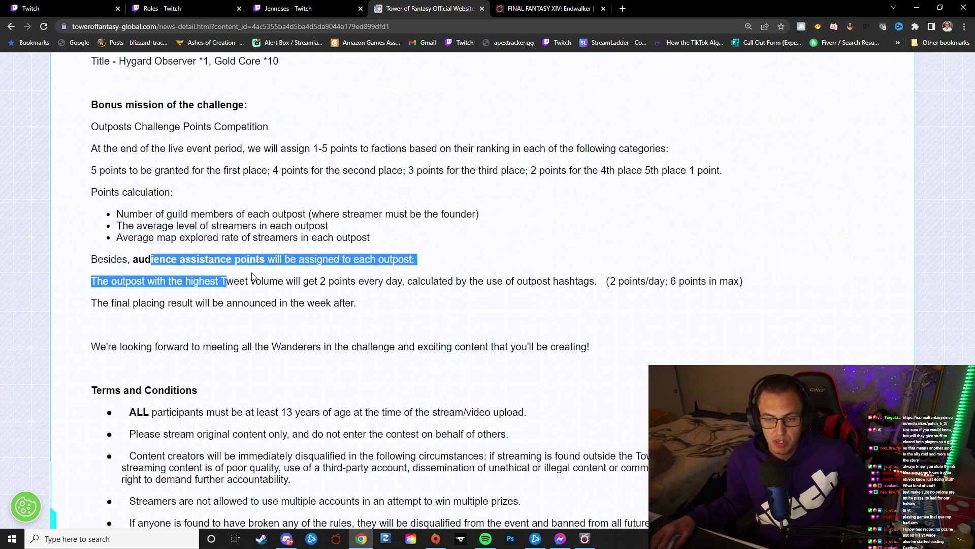
left_click(380, 282)
scroll(474, 280, "down", 1)
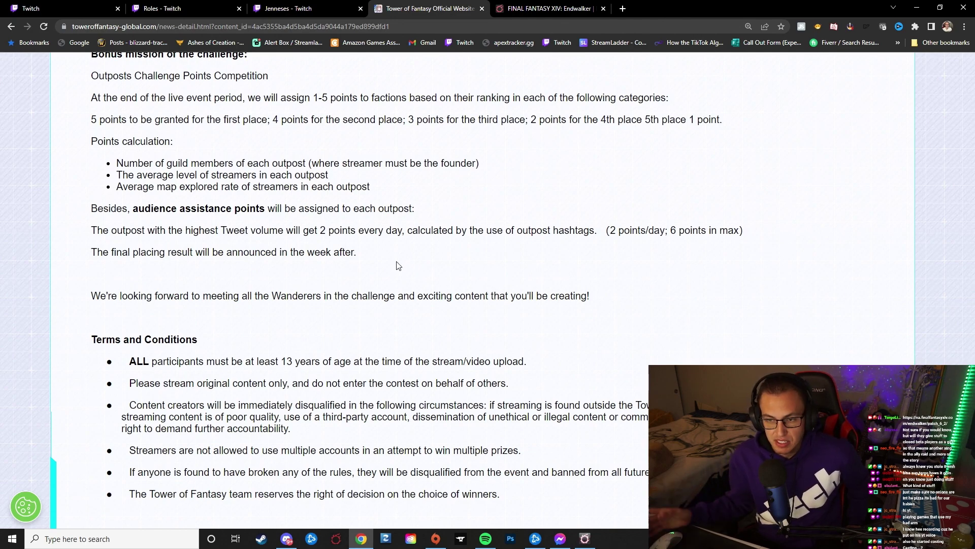
scroll(396, 266, "up", 2)
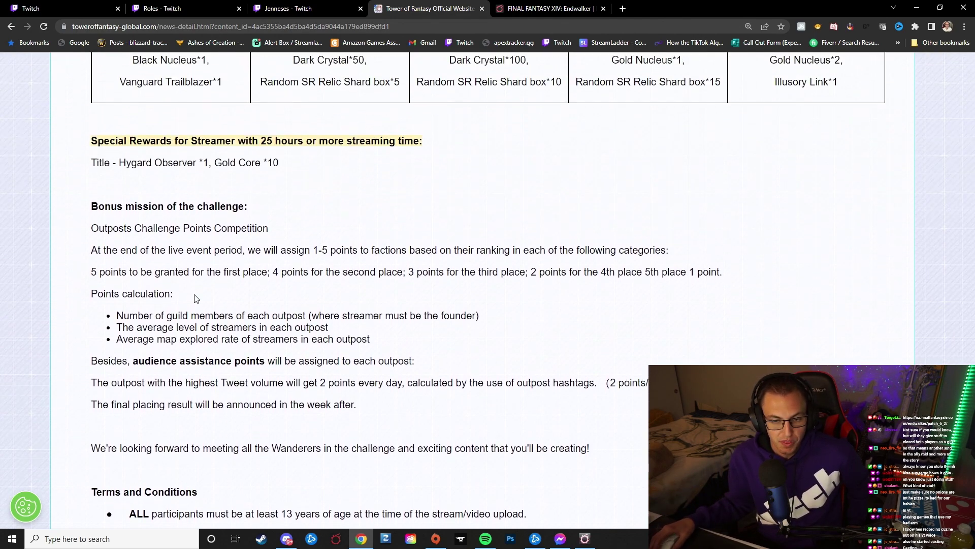
scroll(194, 298, "down", 1)
scroll(333, 269, "down", 4)
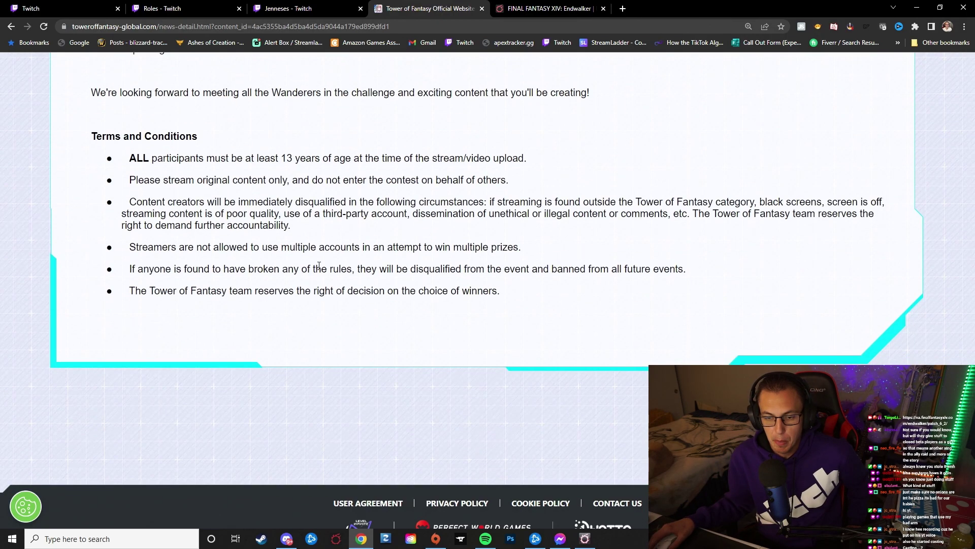
scroll(333, 268, "down", 1)
scroll(332, 268, "up", 8)
scroll(328, 263, "up", 3)
scroll(328, 264, "down", 3)
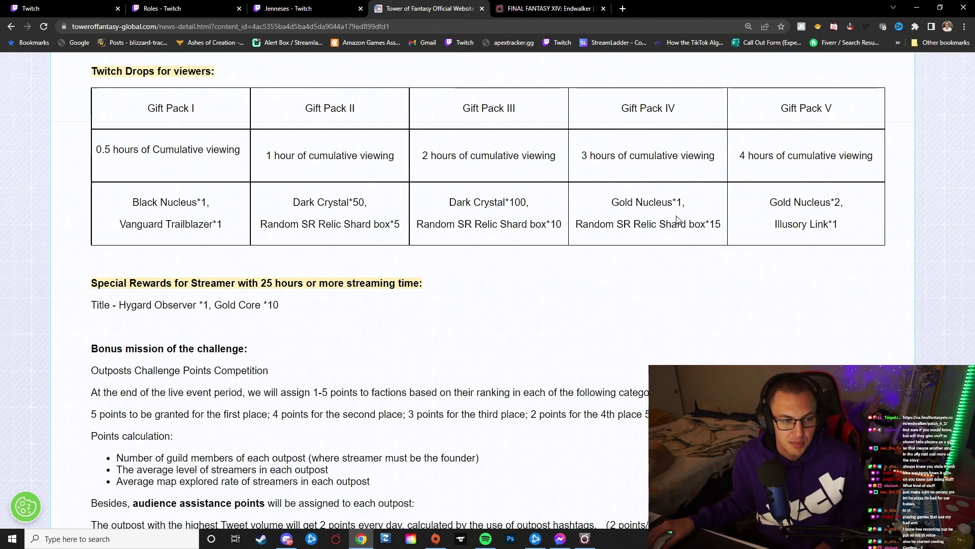
- Highlight a cumulative viewing requirement in the viewer rewards table, then clear it
mouse_move(738, 155)
left_mouse_down()
mouse_move(803, 158)
mouse_move(768, 168)
mouse_move(610, 156)
left_mouse_up()
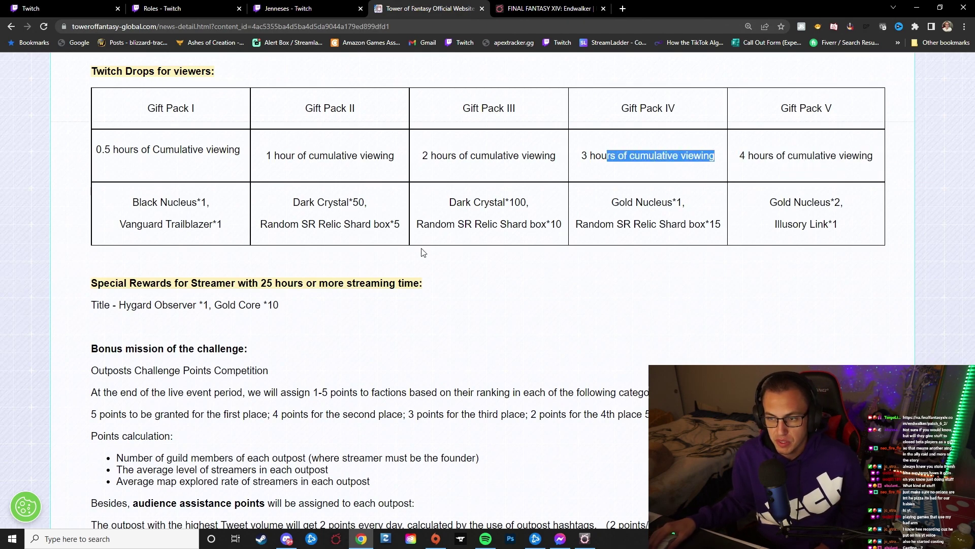
left_click(425, 252)
scroll(445, 305, "up", 4)
scroll(445, 307, "up", 5)
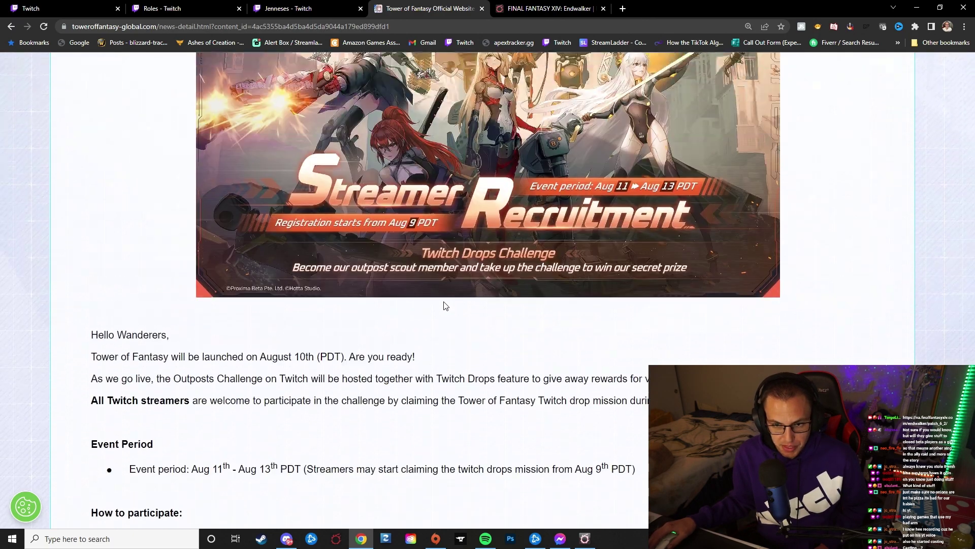
scroll(445, 307, "up", 3)
scroll(449, 297, "down", 2)
scroll(455, 288, "down", 2)
scroll(456, 288, "down", 1)
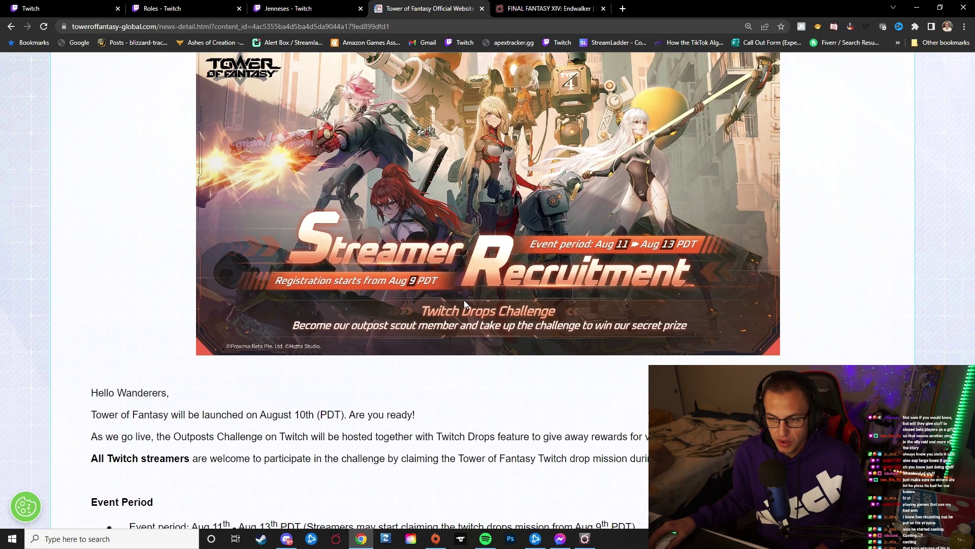
scroll(610, 400, "up", 1)
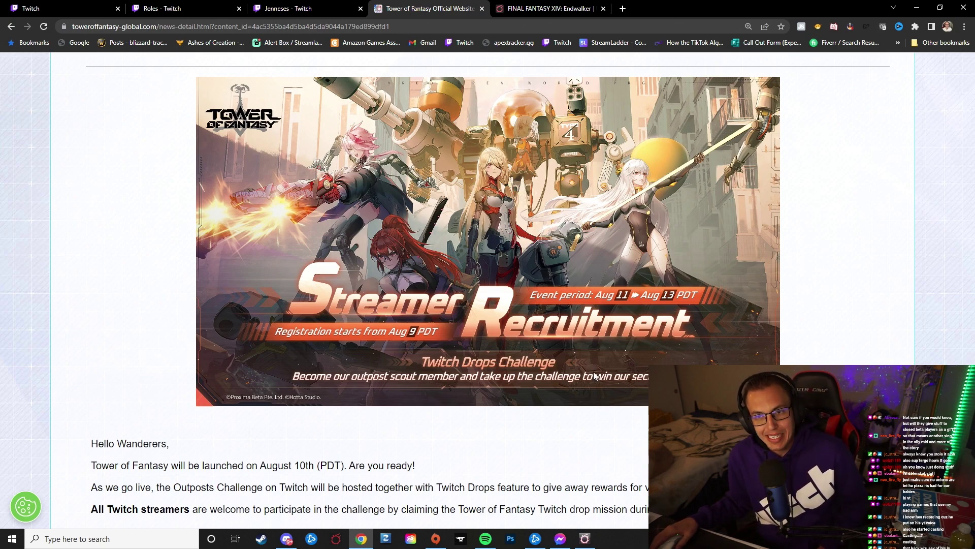
scroll(597, 376, "down", 5)
scroll(596, 376, "down", 5)
scroll(596, 376, "down", 3)
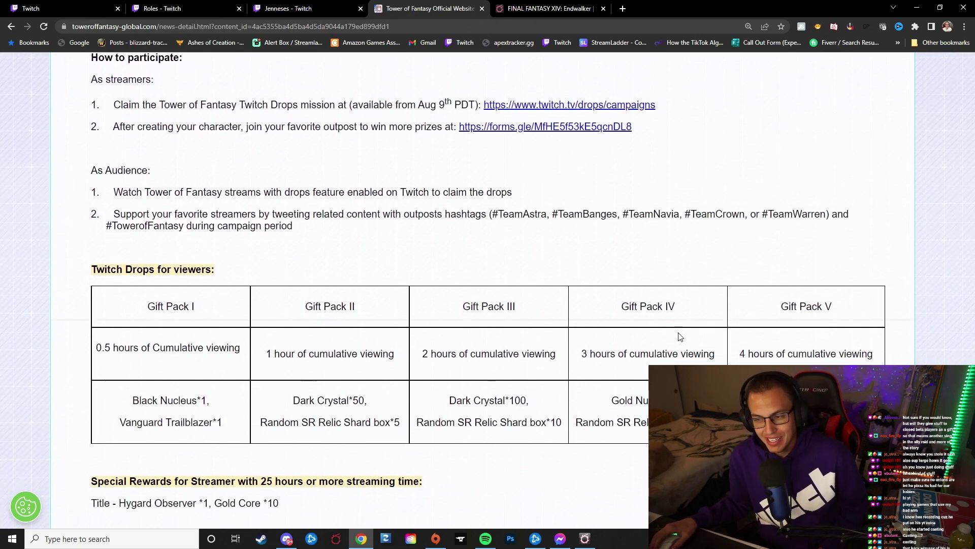
scroll(696, 360, "down", 2)
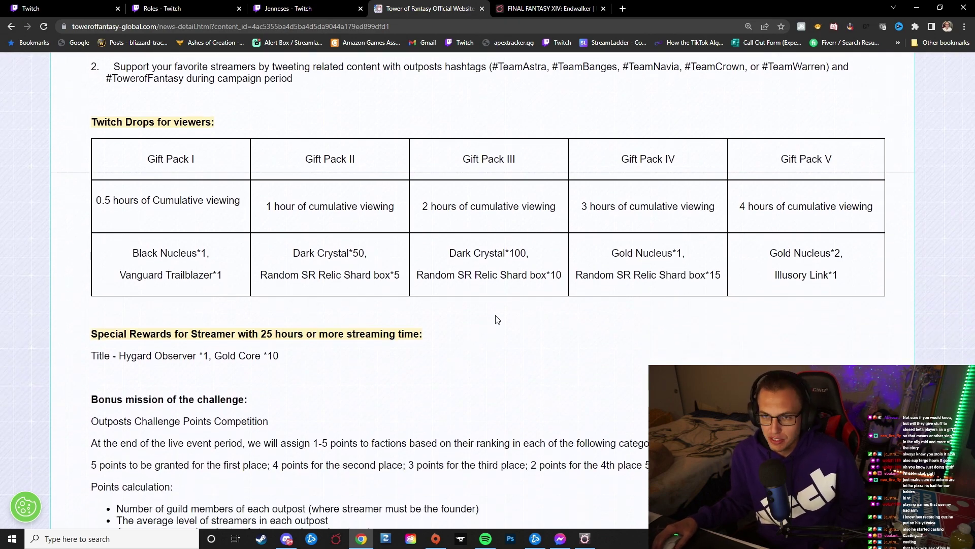